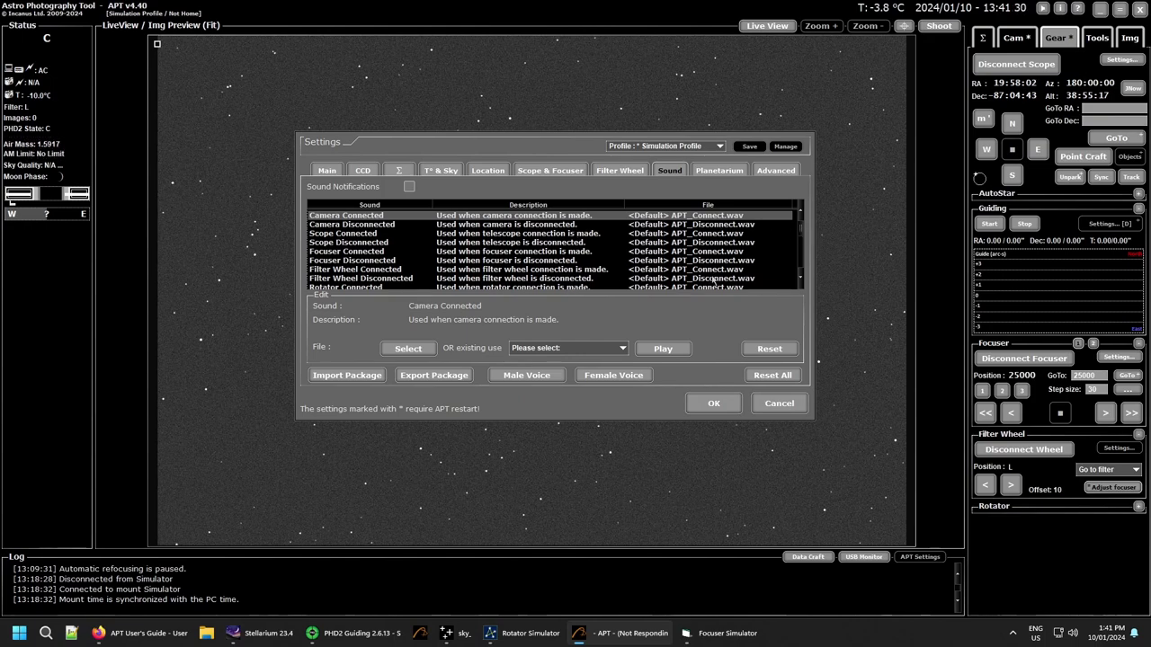
Scroll the Sound tab's event list to the end to review each default sound file.
{"action": "left_click_drag", "start_coordinate": [802, 232], "coordinate": [795, 208]}
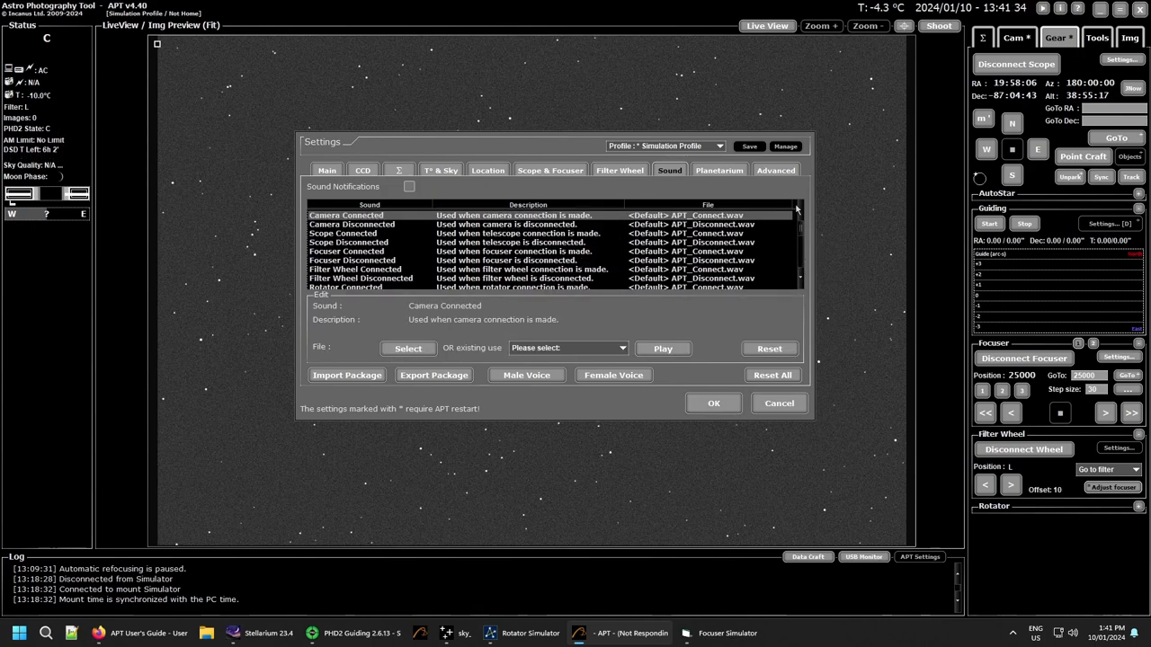
{"action": "left_click", "coordinate": [499, 252]}
{"action": "left_click", "coordinate": [509, 226]}
{"action": "left_click", "coordinate": [513, 218]}
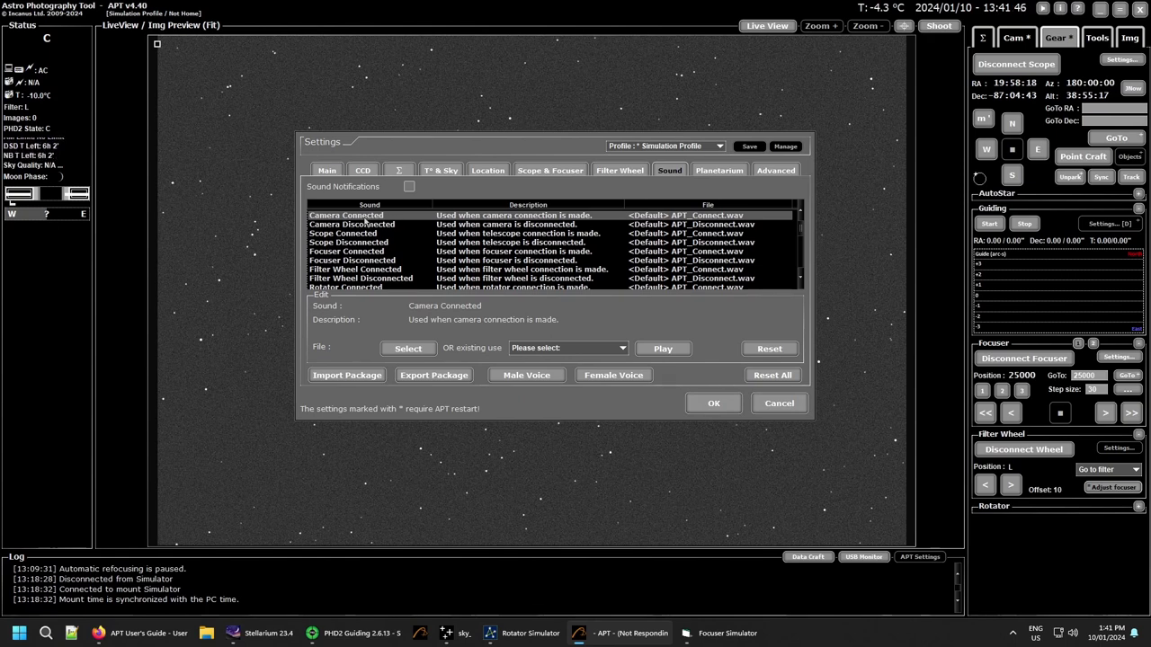
{"action": "left_click", "coordinate": [666, 348]}
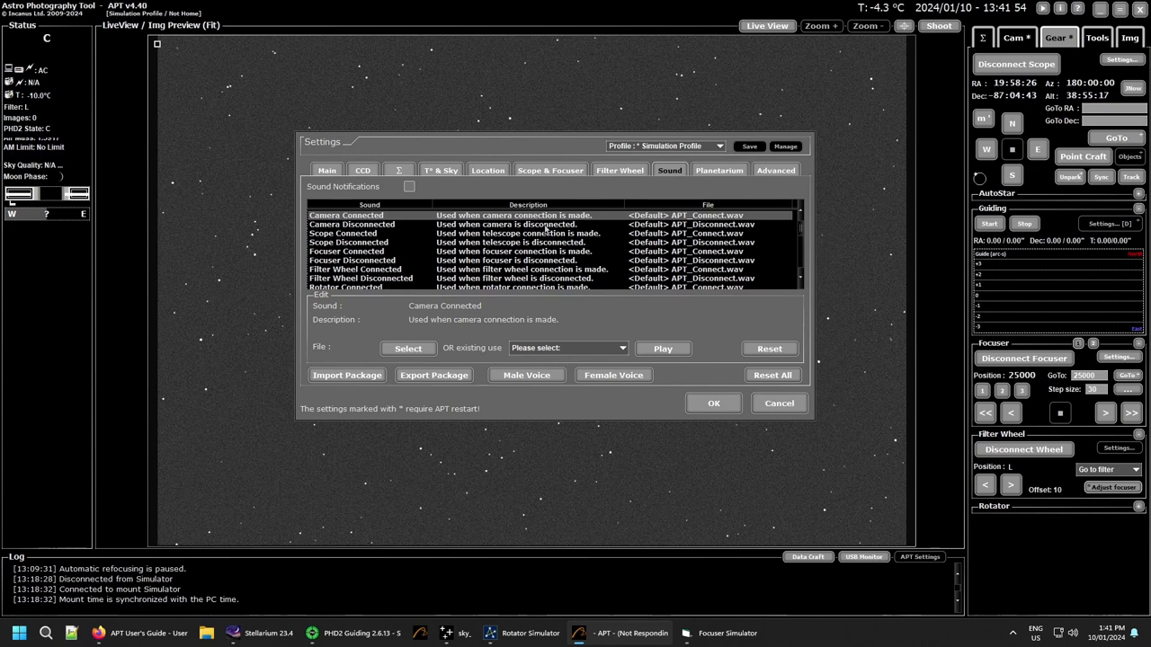
{"action": "left_click", "coordinate": [408, 349]}
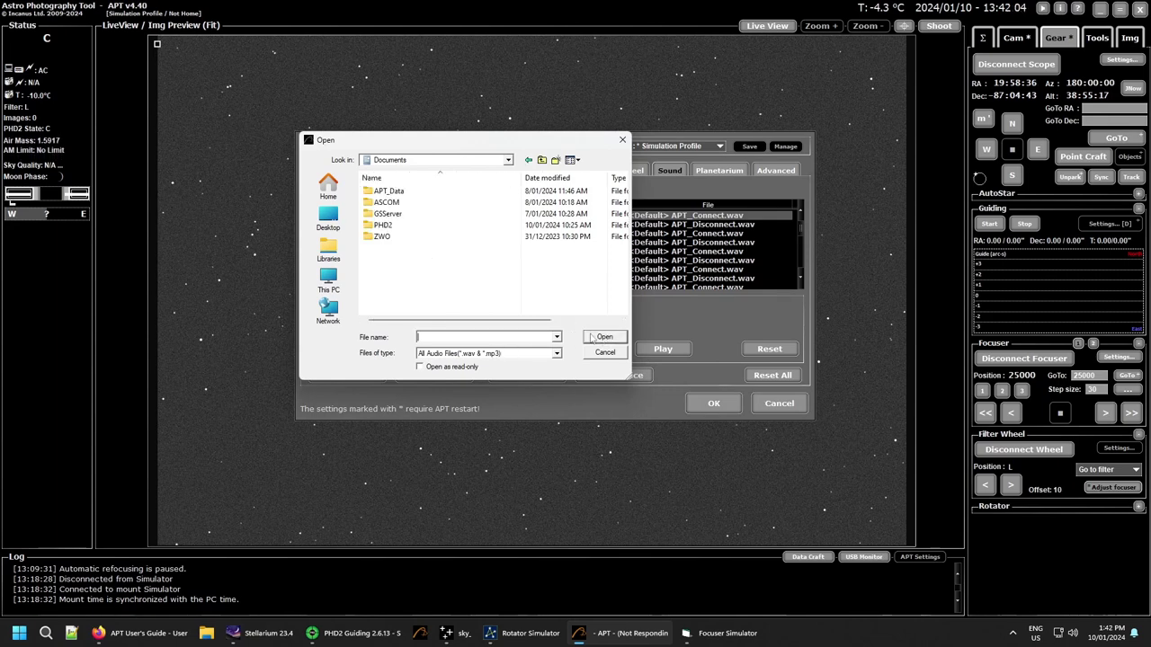
{"action": "left_click", "coordinate": [604, 352]}
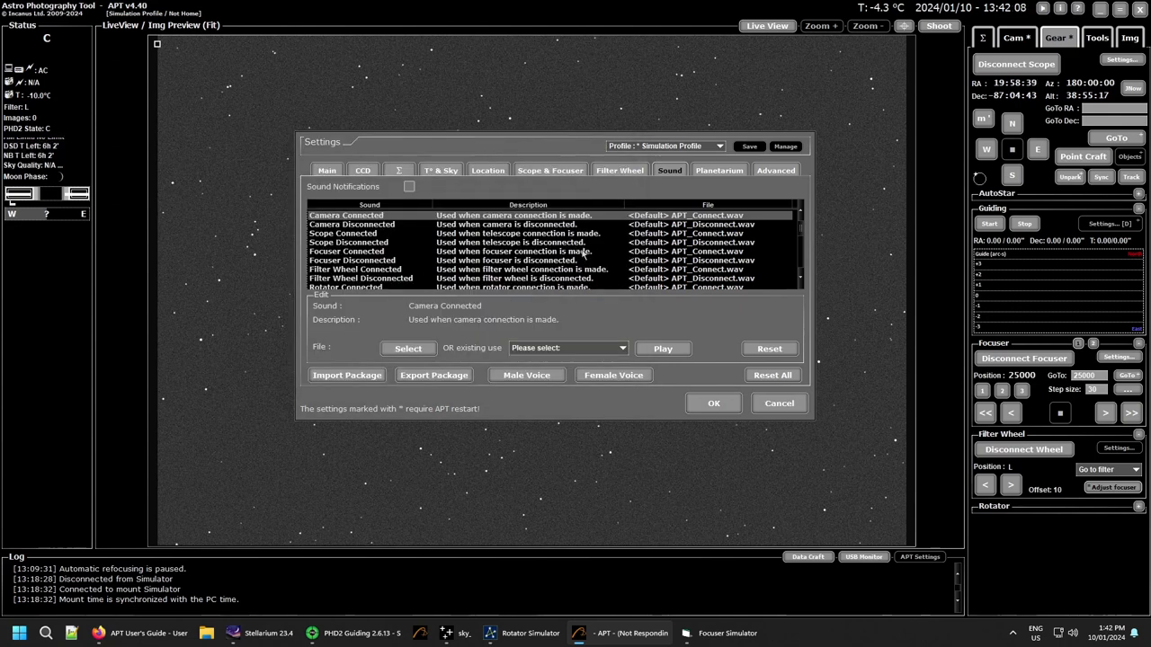
{"action": "left_click", "coordinate": [622, 349]}
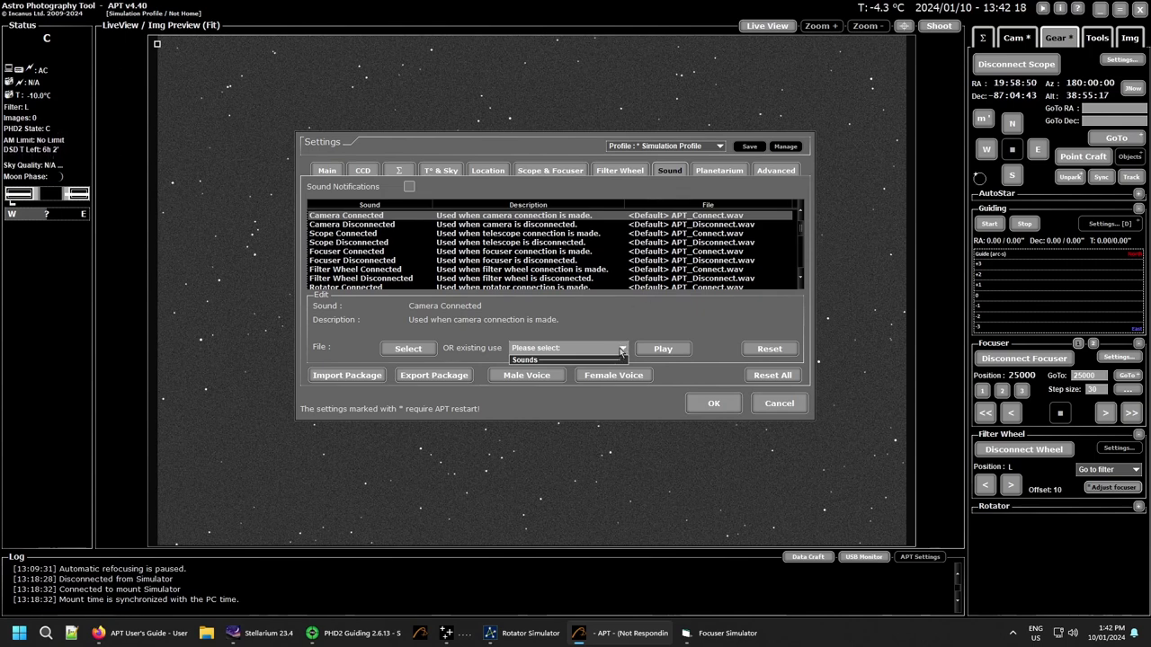
{"action": "left_click", "coordinate": [614, 314]}
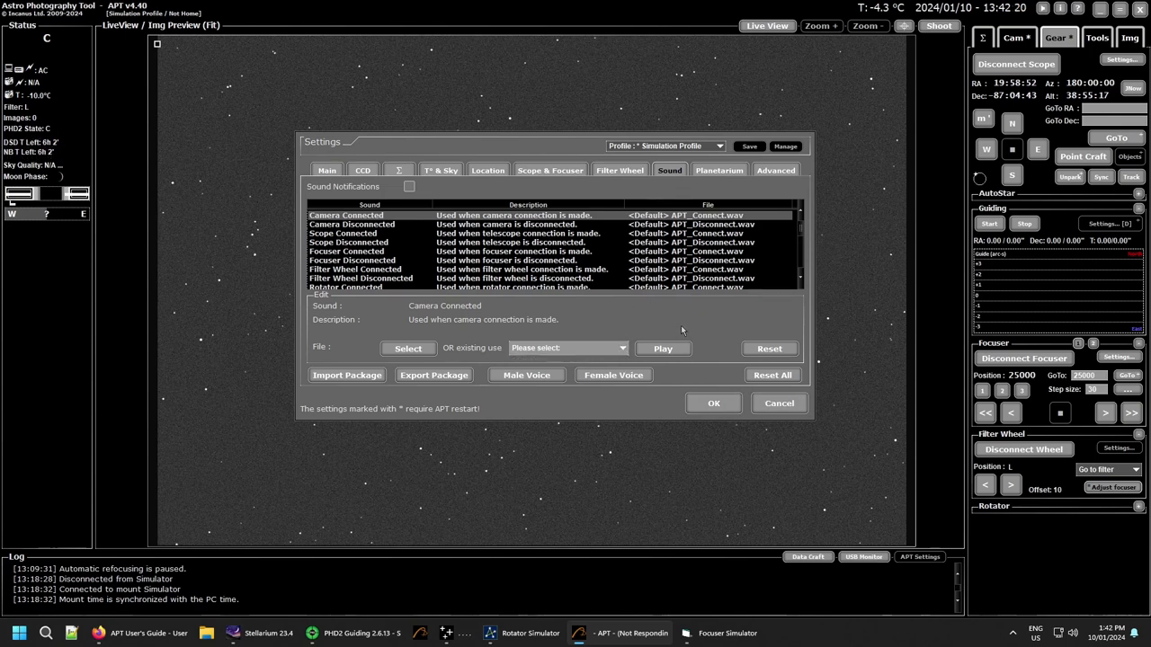
{"action": "left_click", "coordinate": [665, 350]}
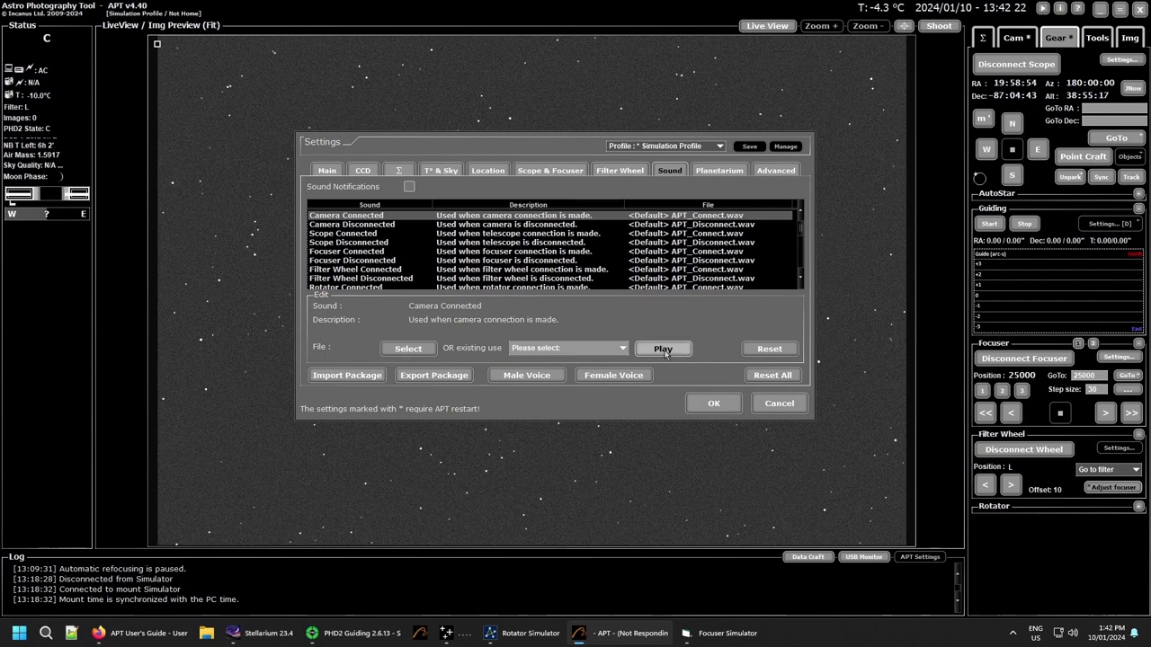
{"action": "left_click", "coordinate": [350, 380]}
{"action": "left_click", "coordinate": [691, 333]}
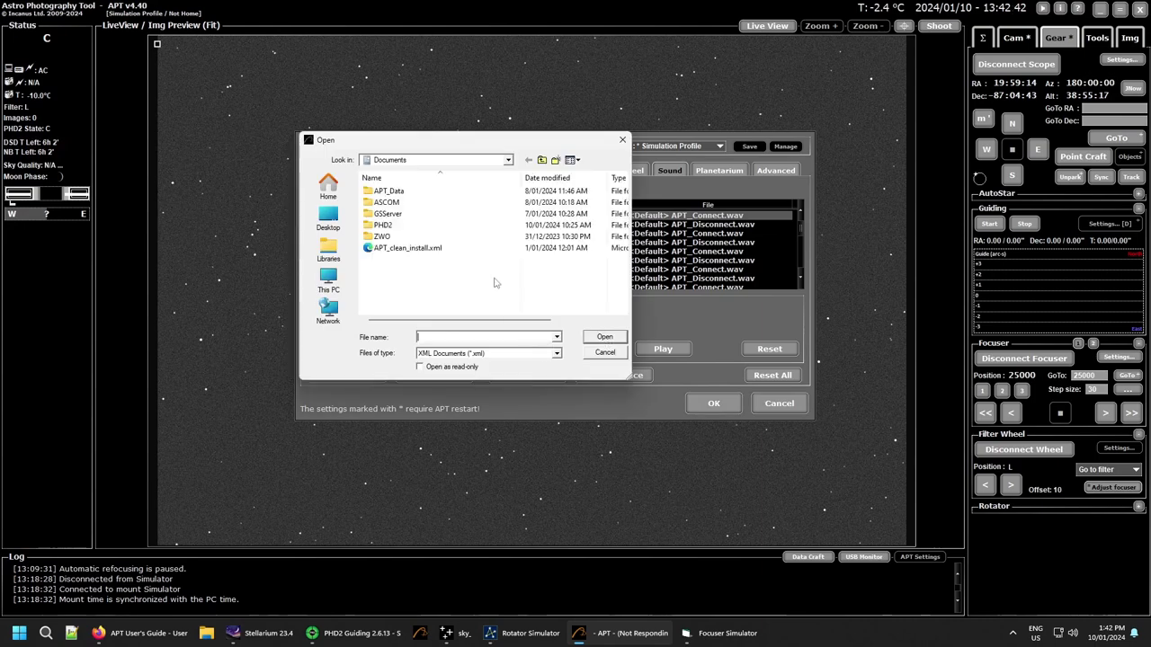
{"action": "left_click", "coordinate": [605, 354]}
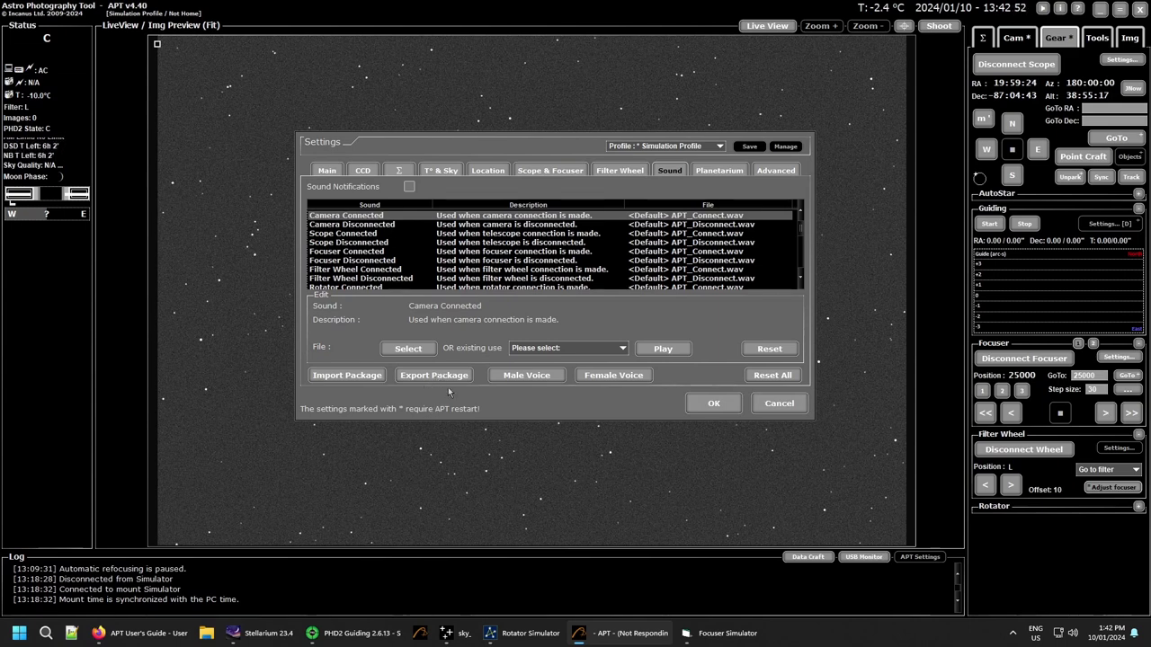
{"action": "left_click", "coordinate": [437, 380]}
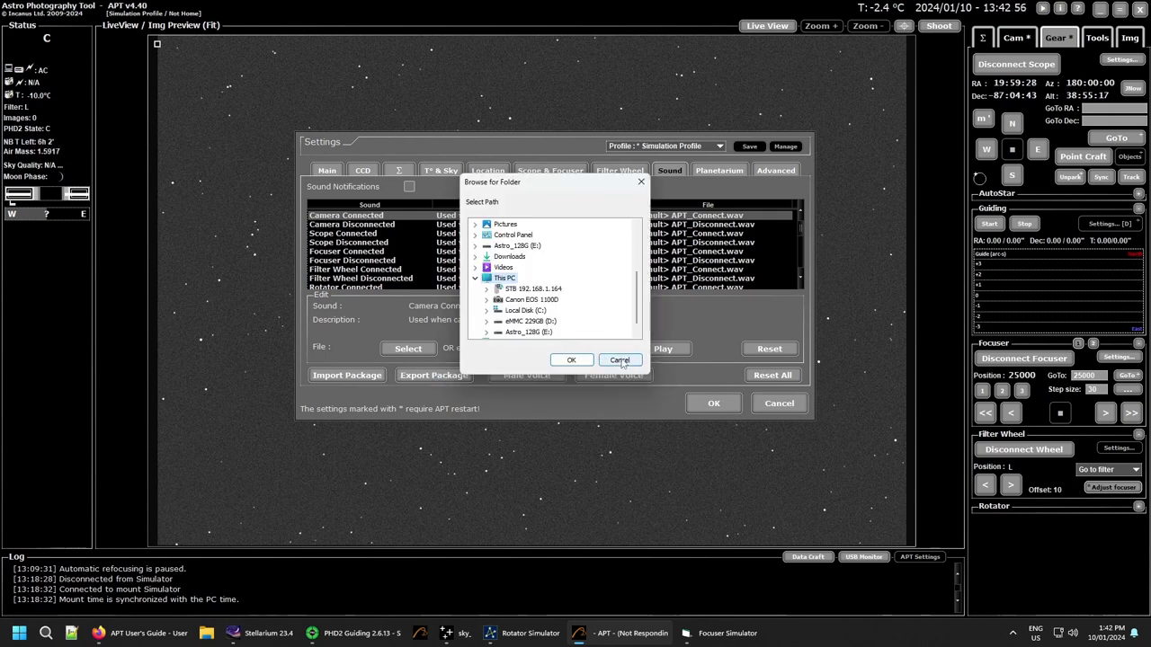
{"action": "left_click", "coordinate": [609, 360]}
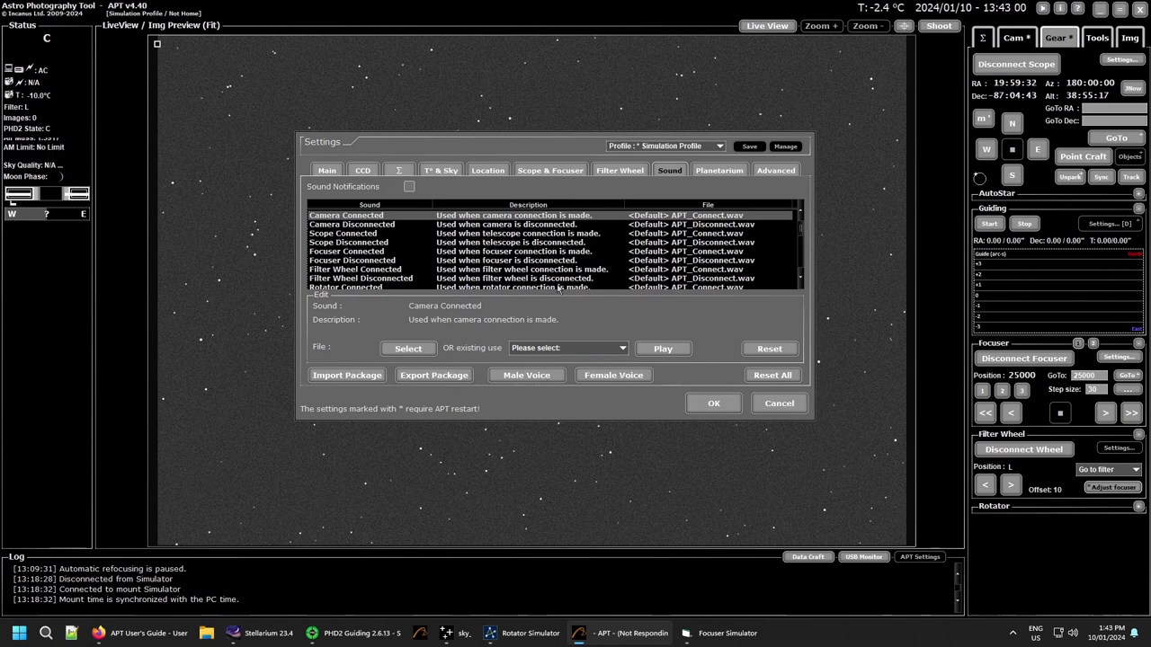
{"action": "left_click", "coordinate": [533, 385]}
Apply the Female Voice sound package, confirming the replacement of the current sound settings.
{"action": "left_click", "coordinate": [710, 337]}
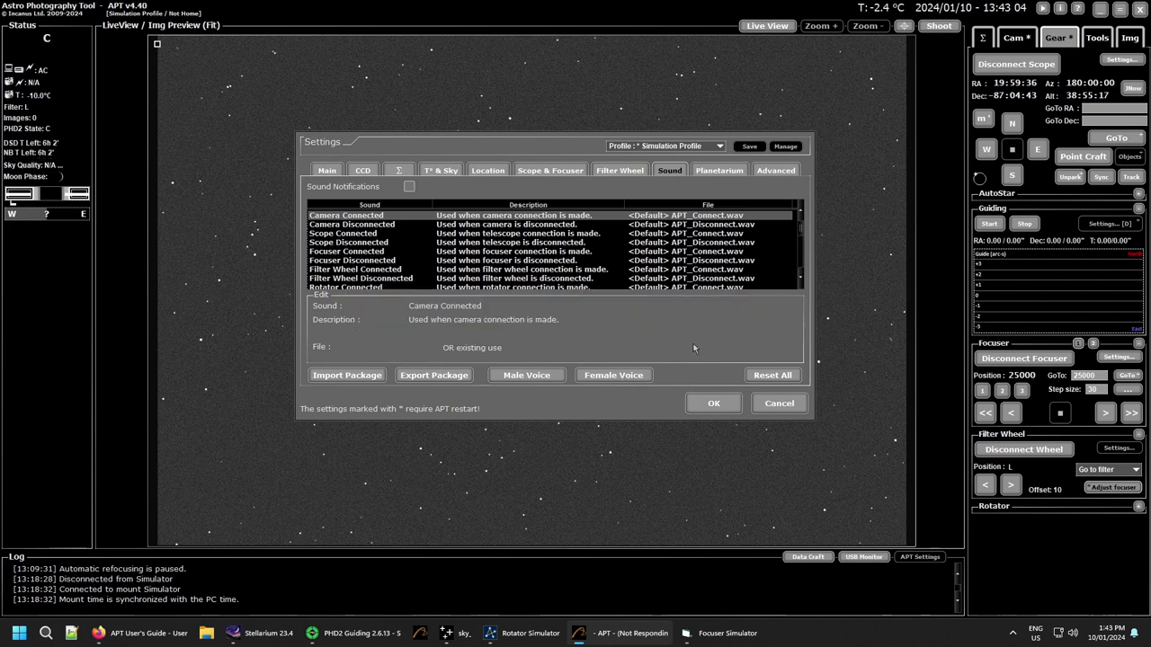
{"action": "left_click", "coordinate": [760, 329]}
{"action": "left_click", "coordinate": [640, 382]}
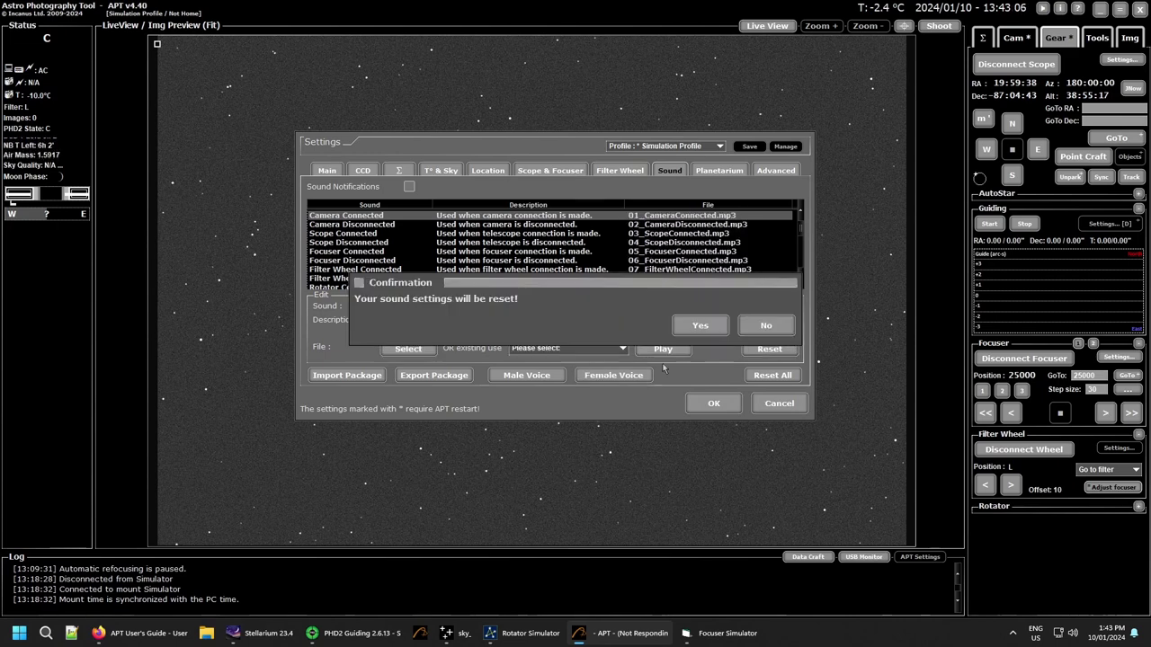
{"action": "left_click", "coordinate": [706, 331]}
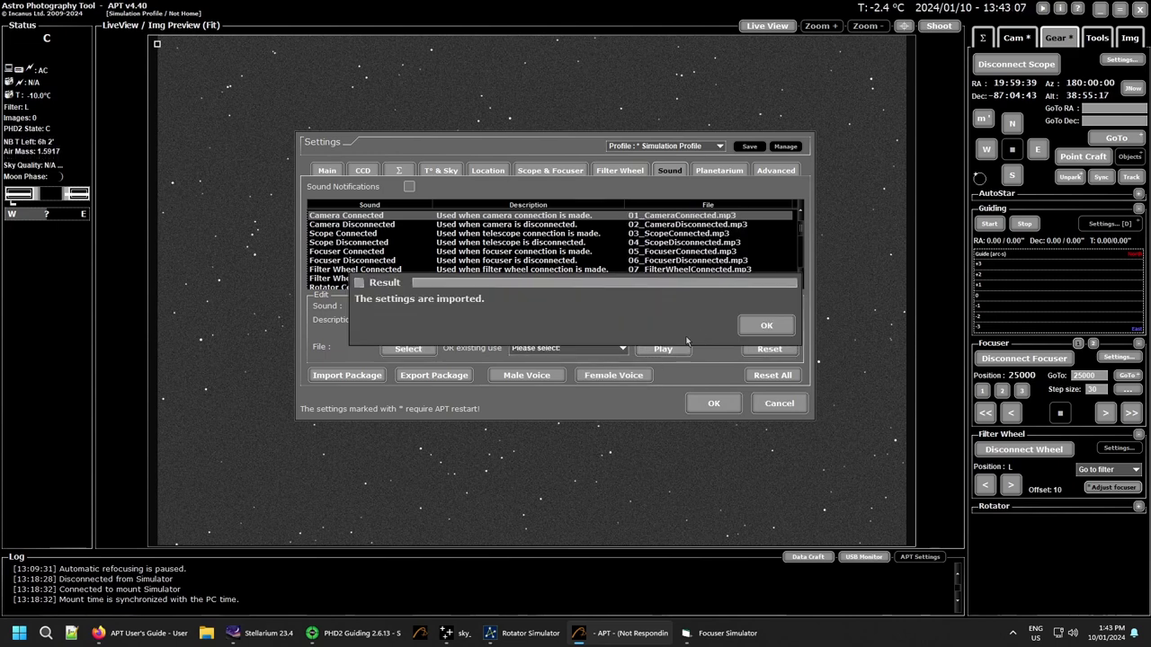
{"action": "left_click", "coordinate": [764, 332]}
Browse the available voice mp3 files, then preview the Camera Connected voice sound.
{"action": "left_click", "coordinate": [620, 349]}
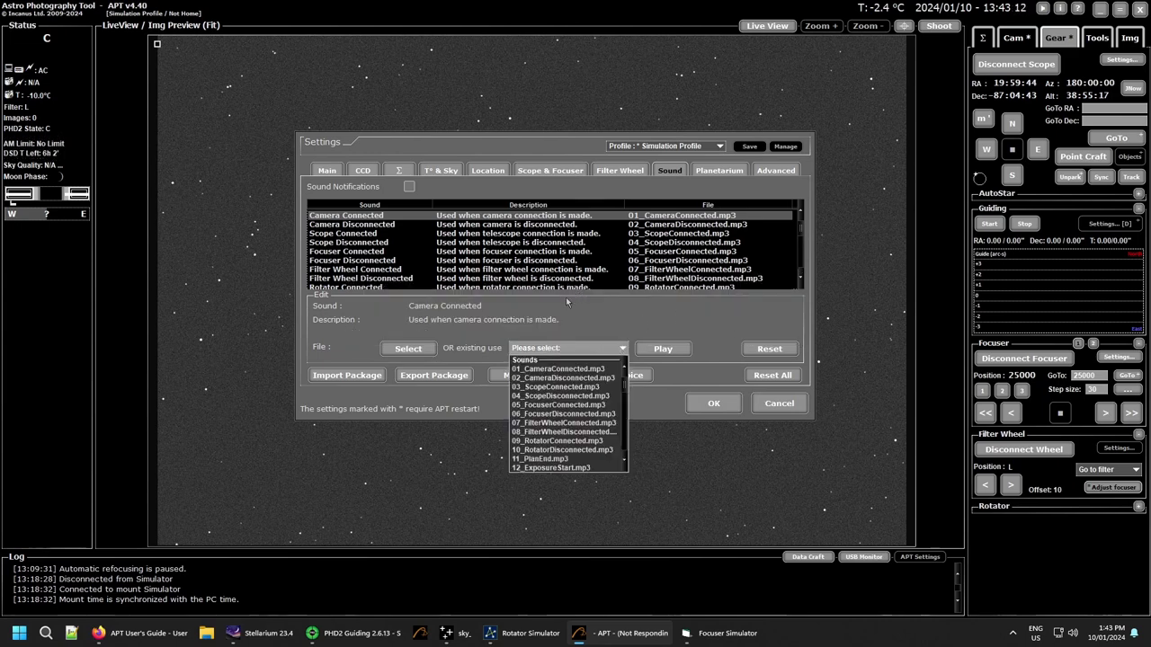
{"action": "scroll", "coordinate": [559, 423], "scroll_direction": "down", "scroll_amount": 2}
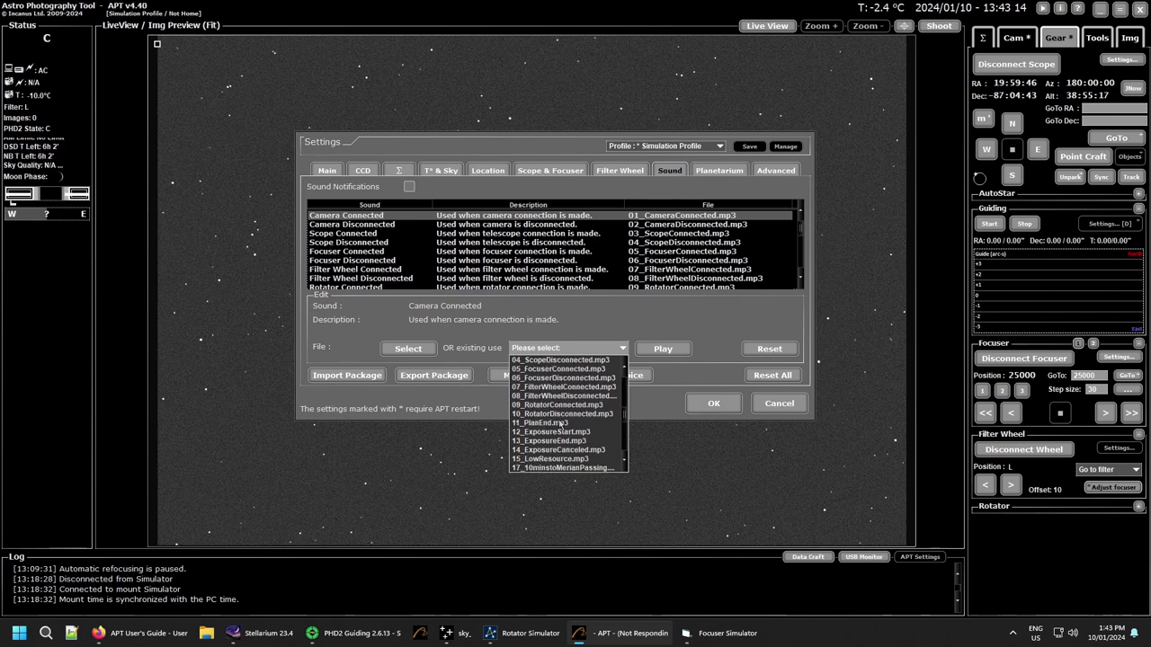
{"action": "scroll", "coordinate": [560, 422], "scroll_direction": "down", "scroll_amount": 5}
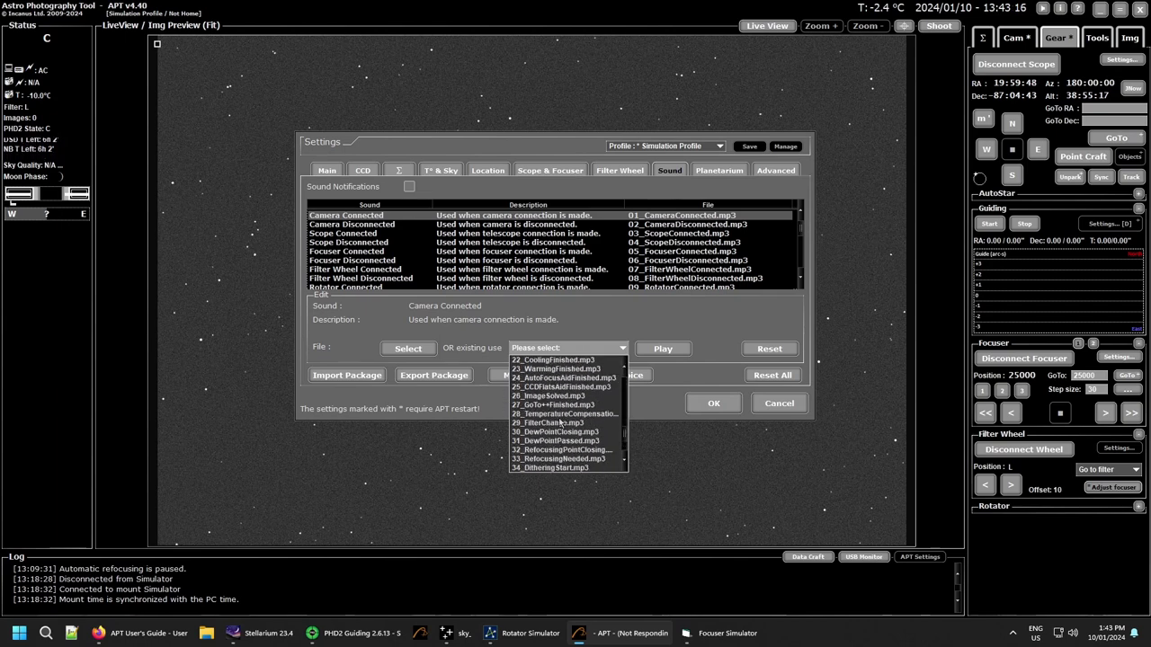
{"action": "scroll", "coordinate": [559, 419], "scroll_direction": "up", "scroll_amount": 4}
{"action": "left_click", "coordinate": [603, 314]}
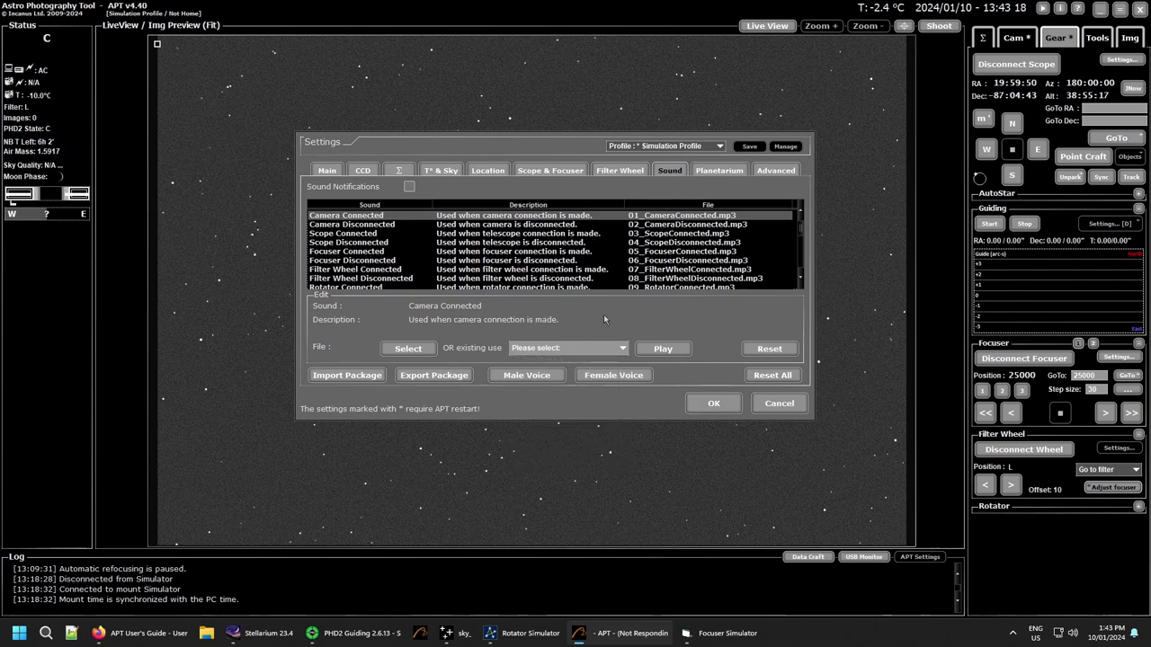
{"action": "left_click", "coordinate": [662, 350]}
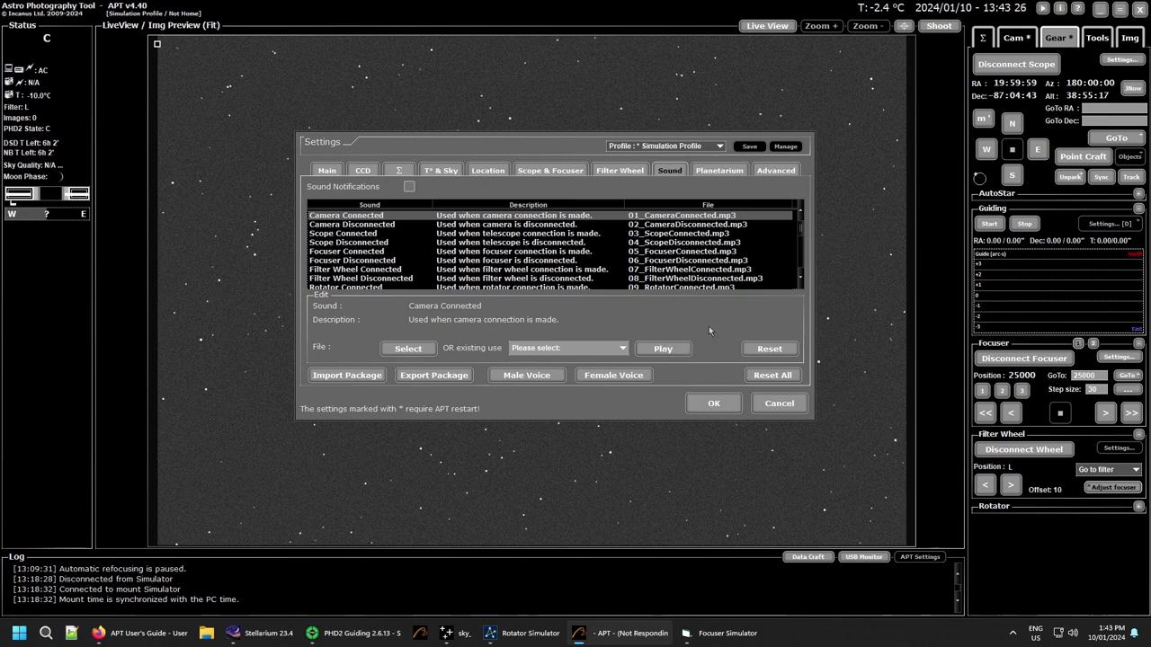
{"action": "scroll", "coordinate": [591, 288], "scroll_direction": "down", "scroll_amount": 6}
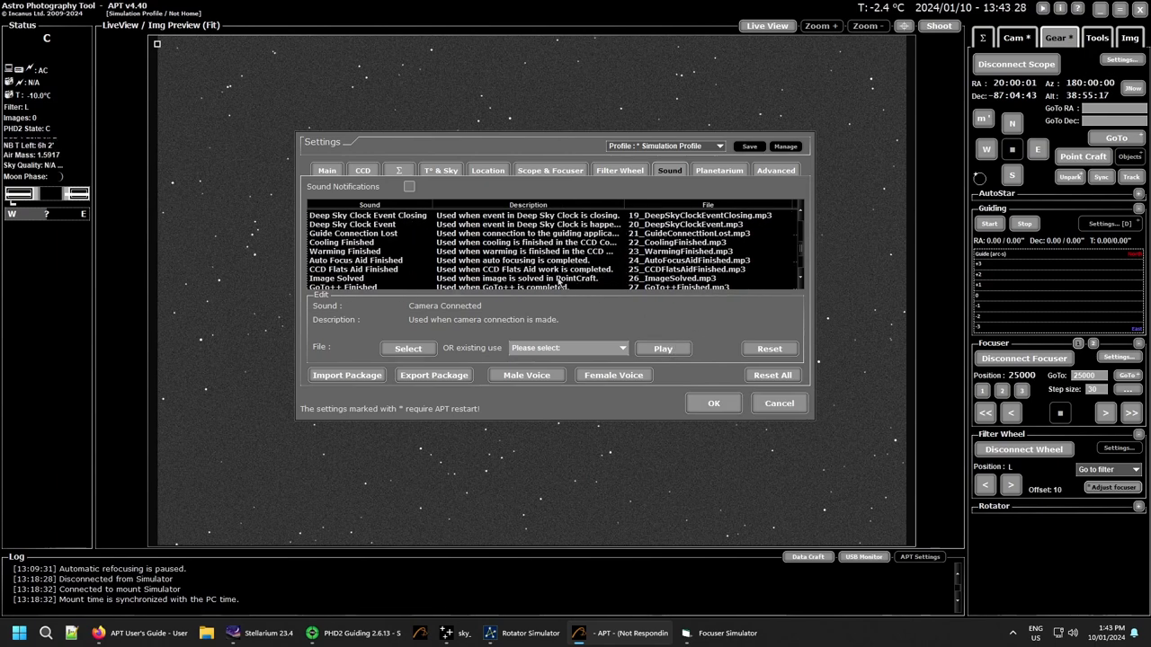
{"action": "scroll", "coordinate": [559, 281], "scroll_direction": "down", "scroll_amount": 4}
{"action": "scroll", "coordinate": [609, 276], "scroll_direction": "up", "scroll_amount": 6}
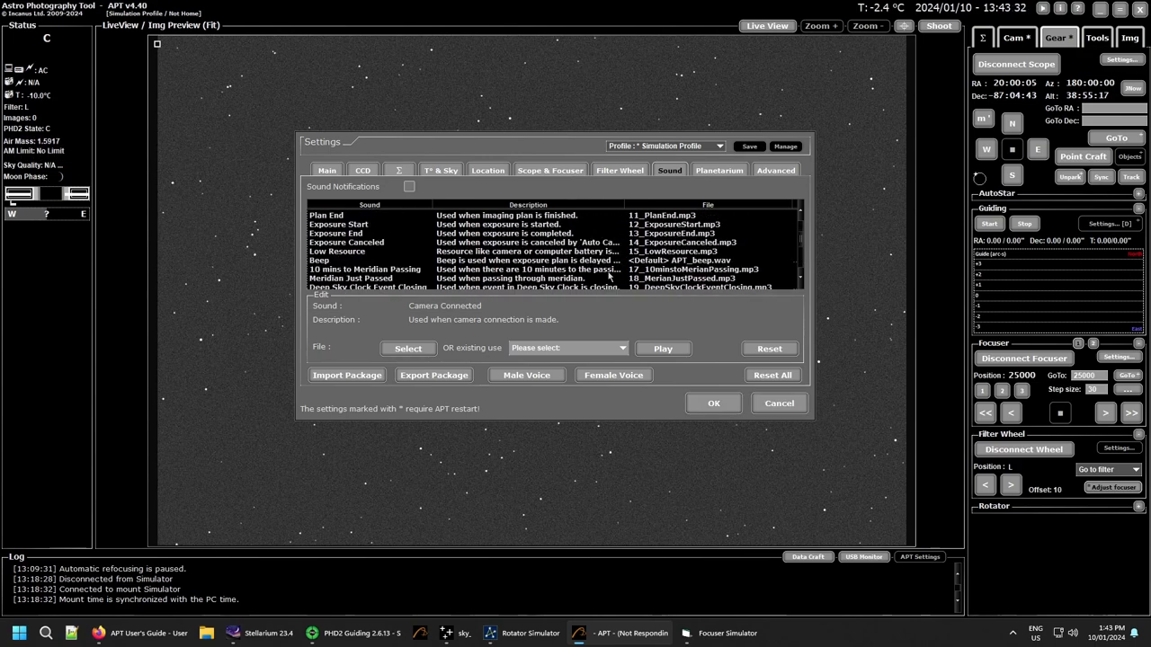
{"action": "scroll", "coordinate": [611, 276], "scroll_direction": "down", "scroll_amount": 1}
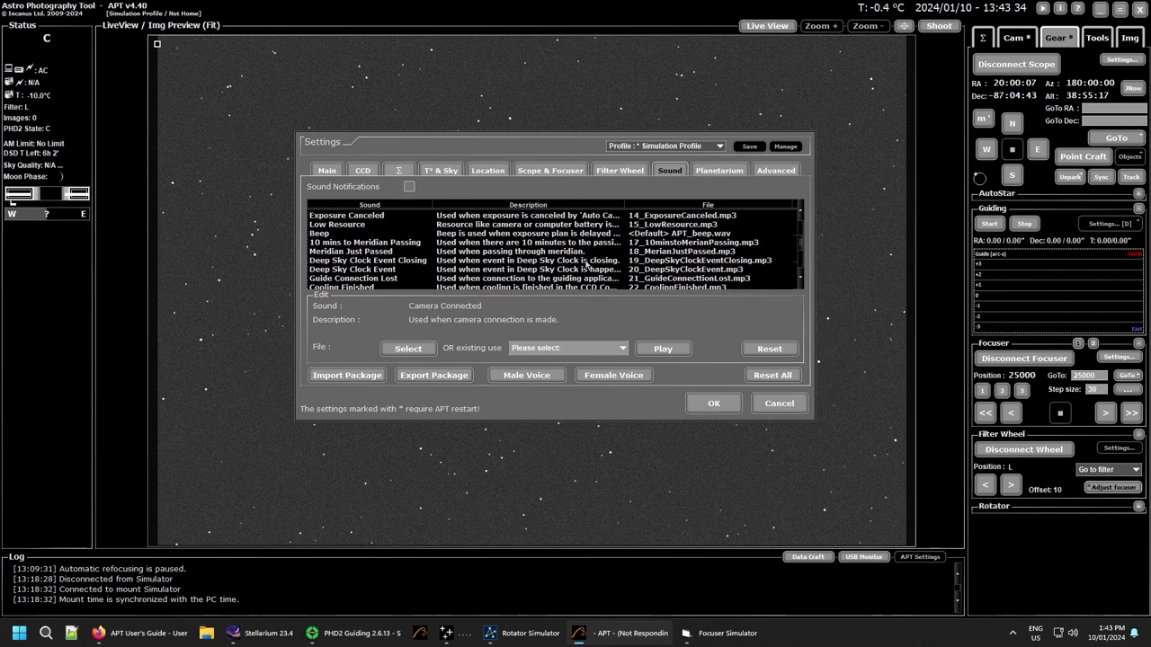
{"action": "left_click", "coordinate": [572, 270]}
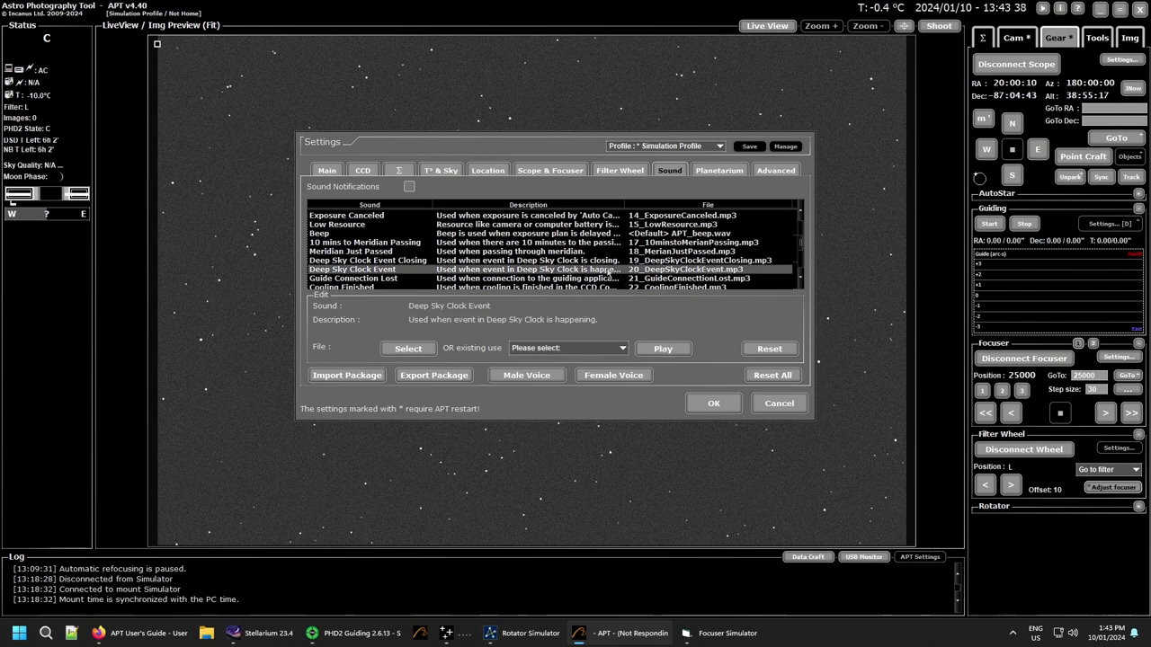
{"action": "scroll", "coordinate": [608, 273], "scroll_direction": "down", "scroll_amount": 2}
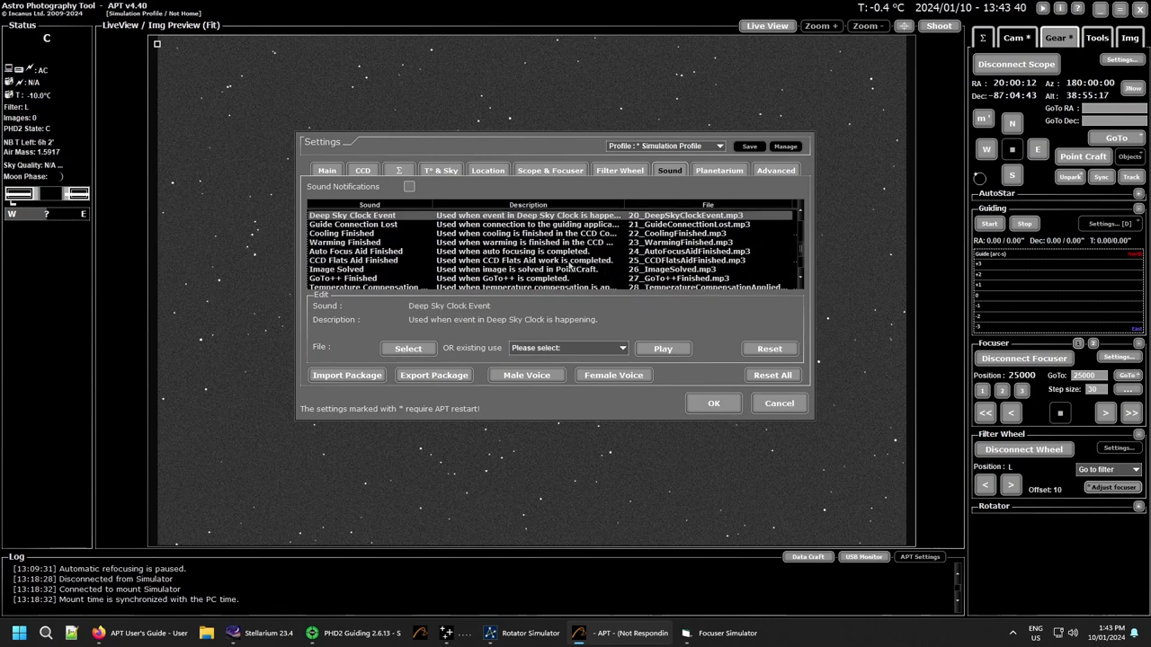
{"action": "left_click", "coordinate": [569, 262]}
{"action": "left_click", "coordinate": [662, 351]}
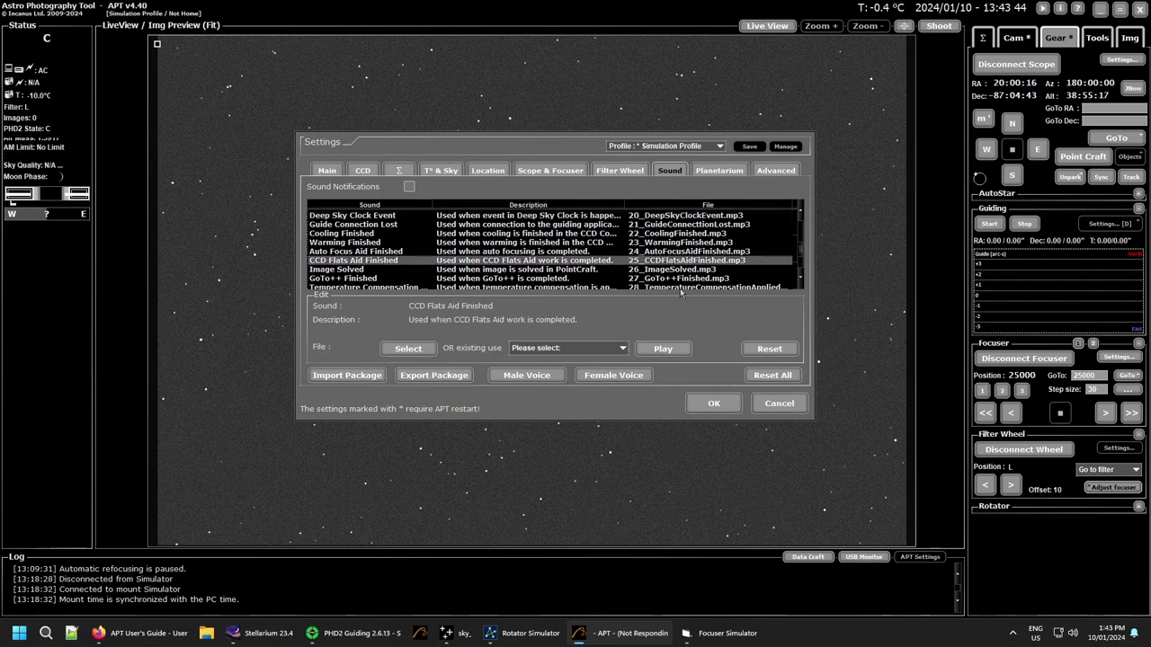
{"action": "scroll", "coordinate": [710, 324], "scroll_direction": "up", "scroll_amount": 7}
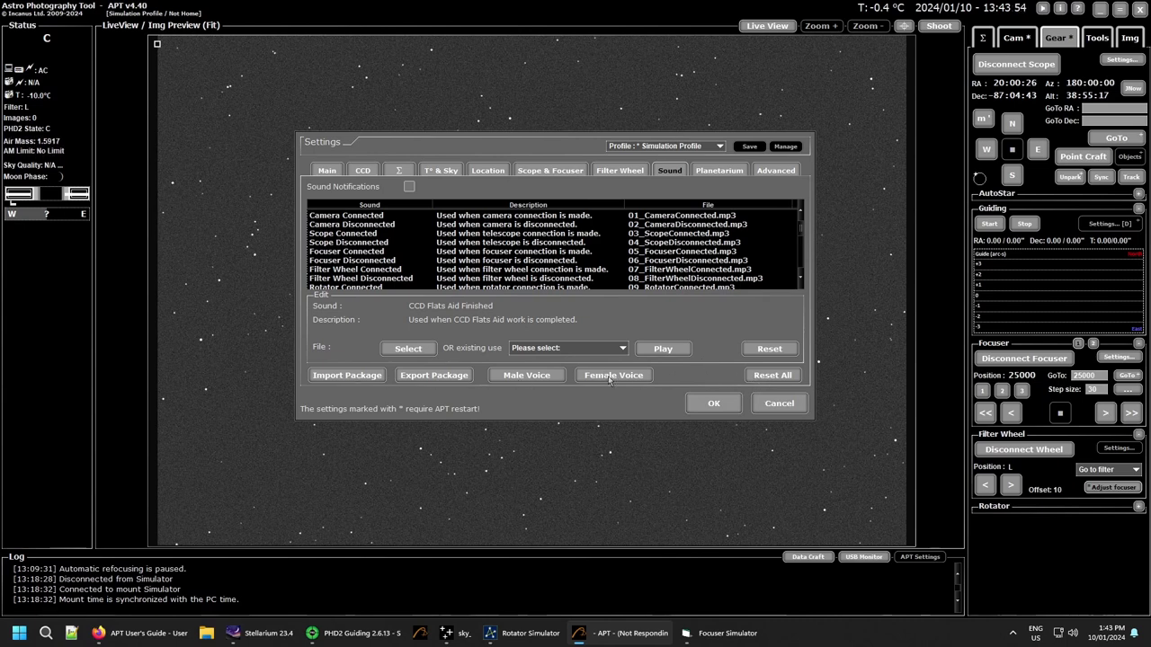
{"action": "left_click", "coordinate": [775, 377]}
Confirm resetting all sounds to their default wav files and acknowledge the result.
{"action": "left_click", "coordinate": [710, 326]}
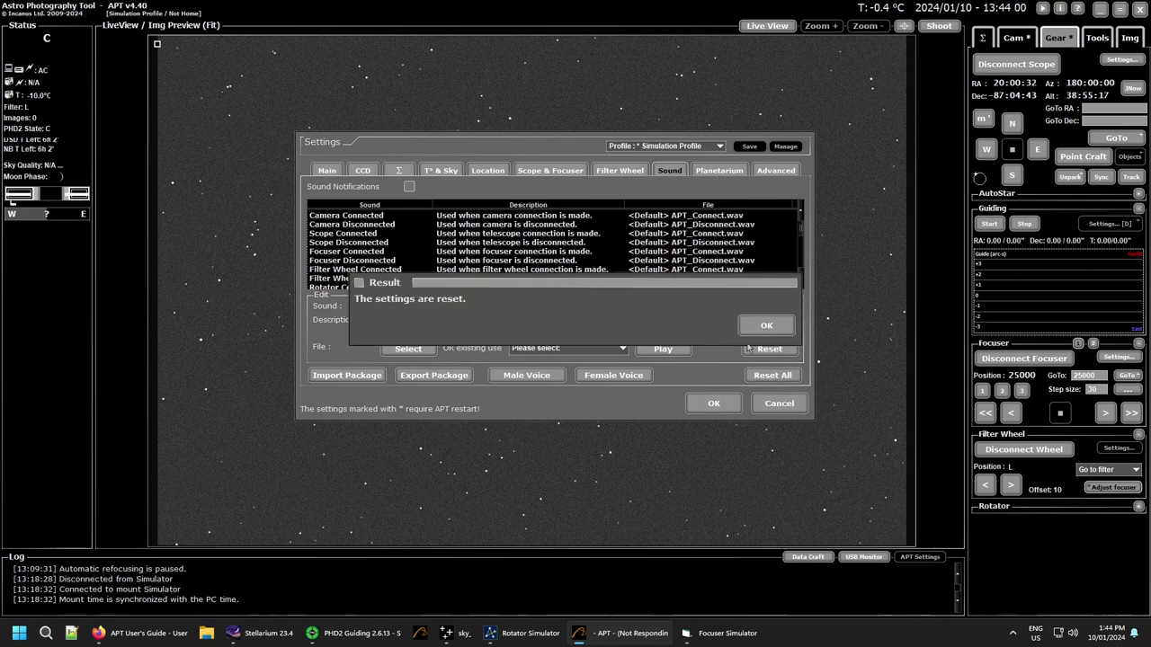
{"action": "left_click", "coordinate": [766, 328]}
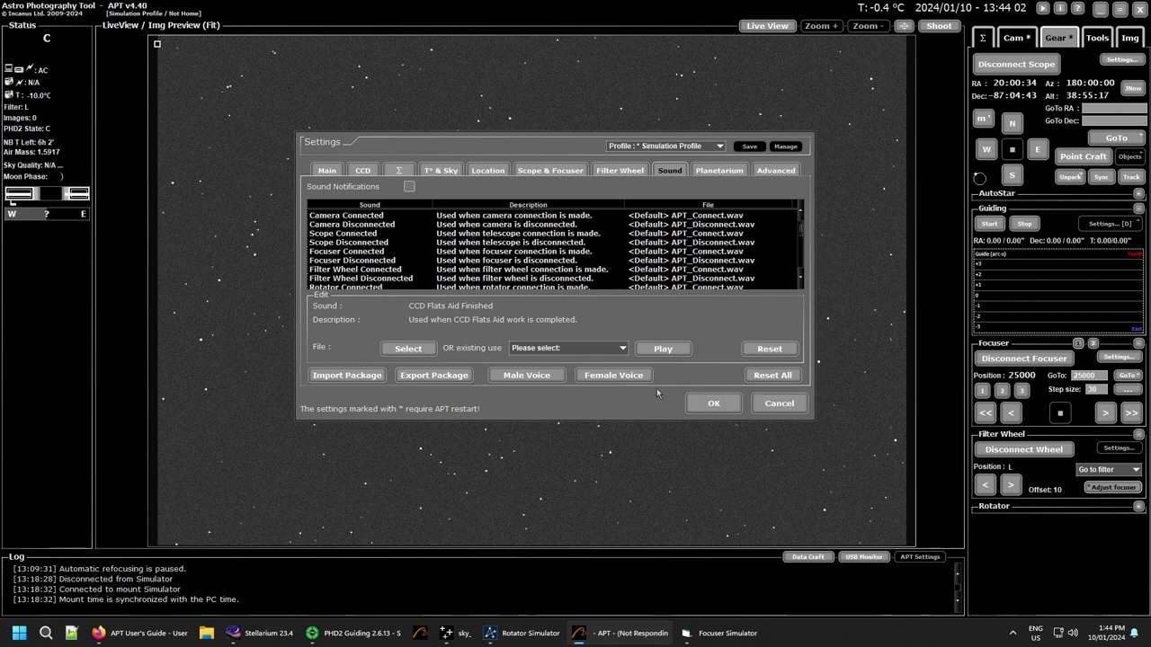